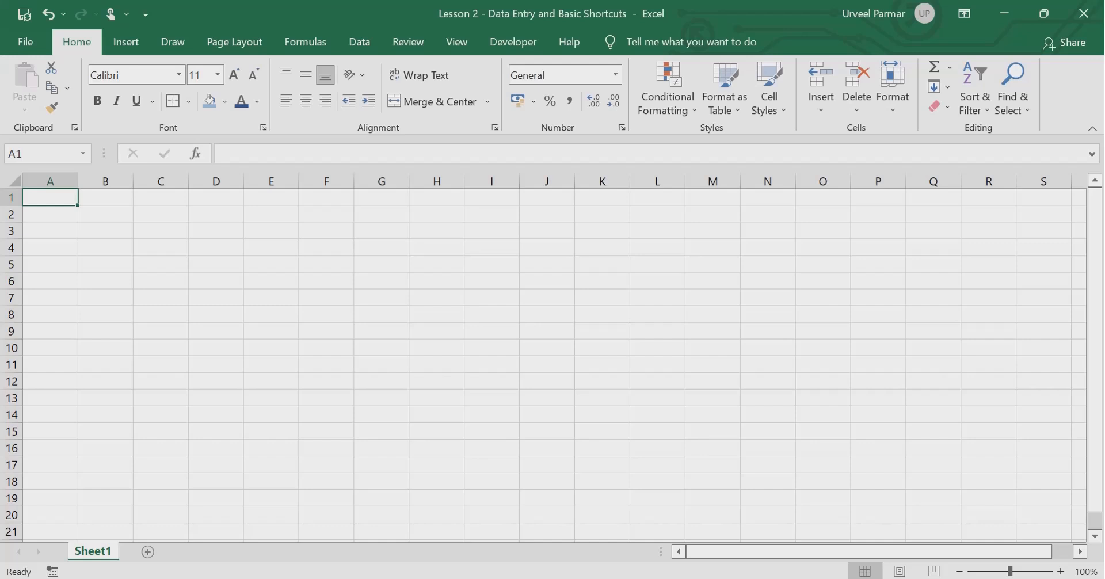
Enter the column headings Name, Address and Fees in cells B2, C2 and D2
key(Down)
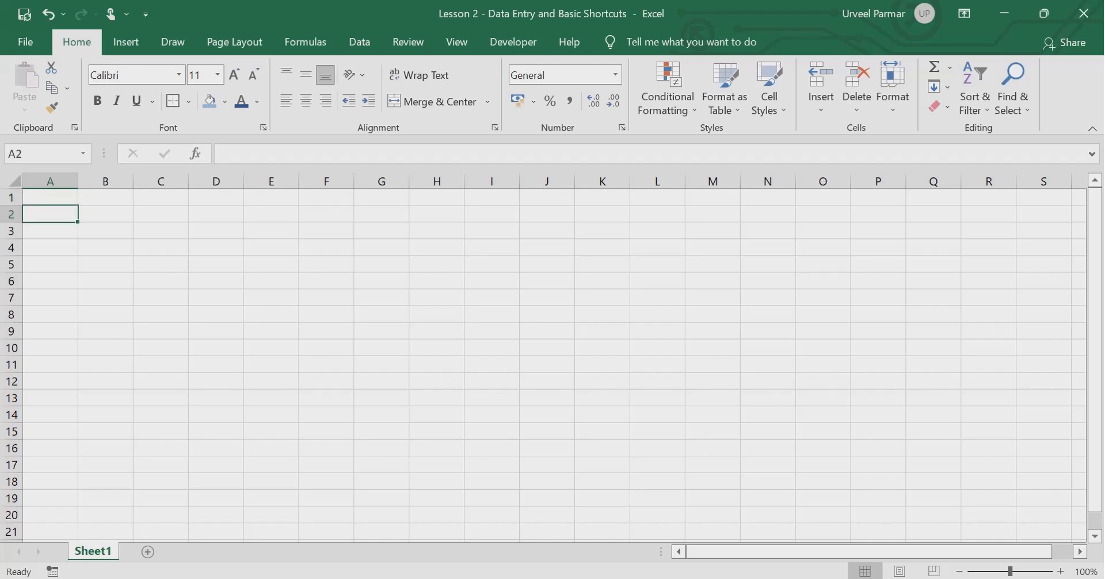
key(Right)
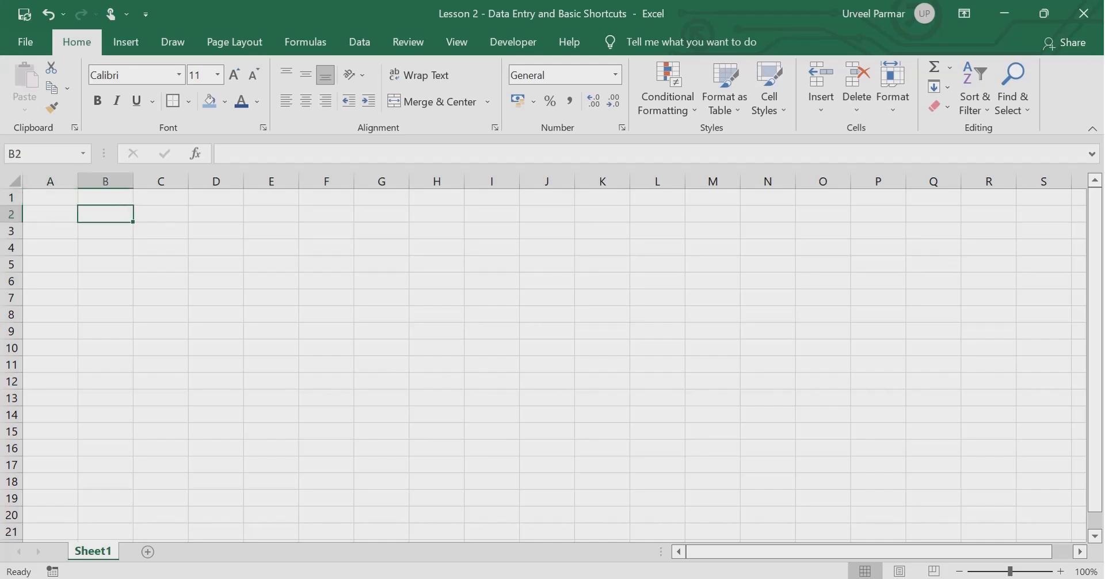
text(N)
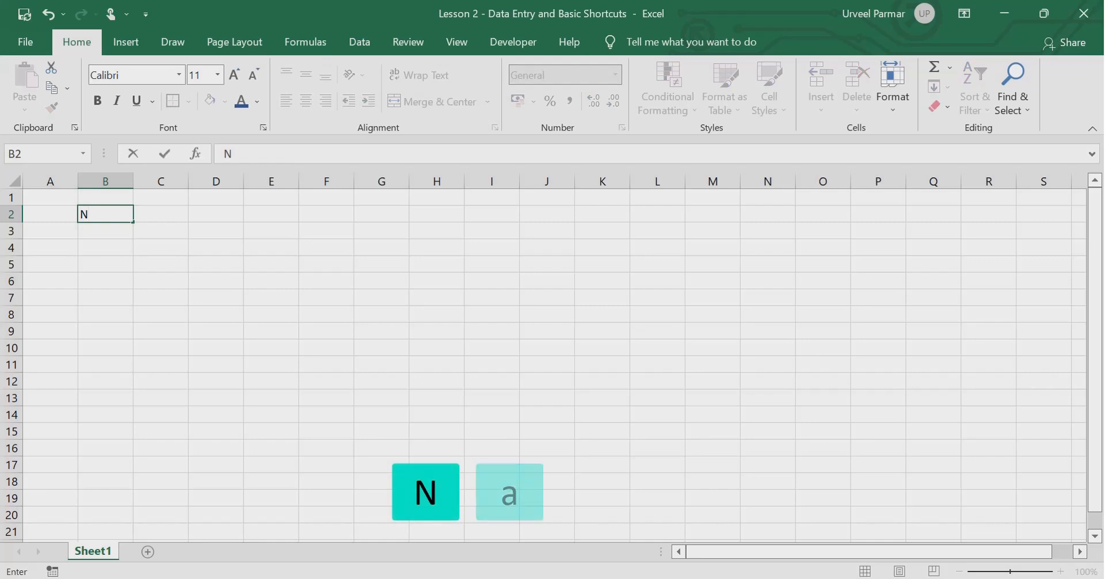
text(ame)
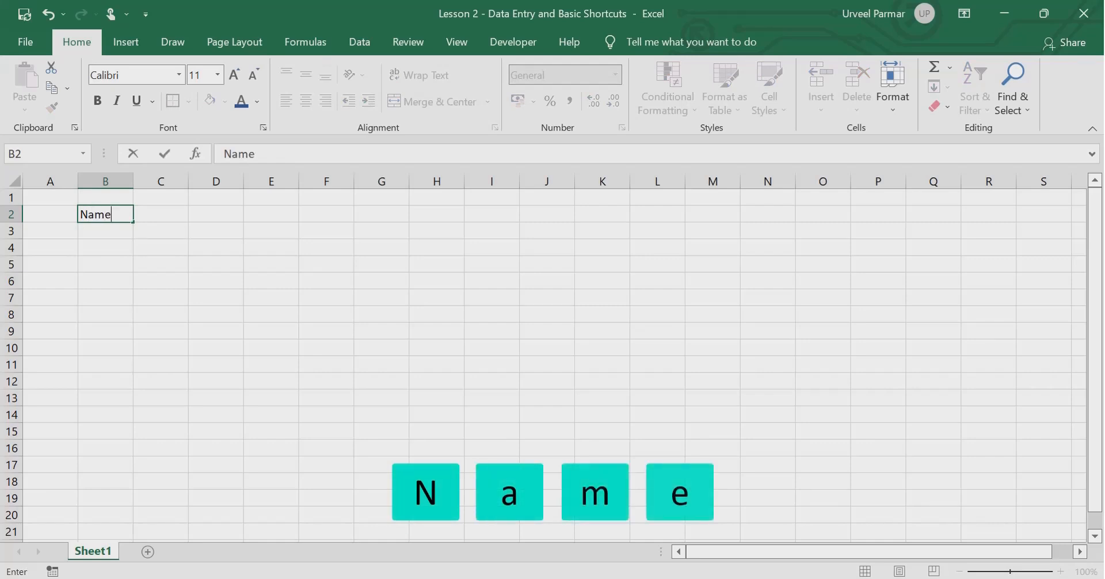
key(Tab)
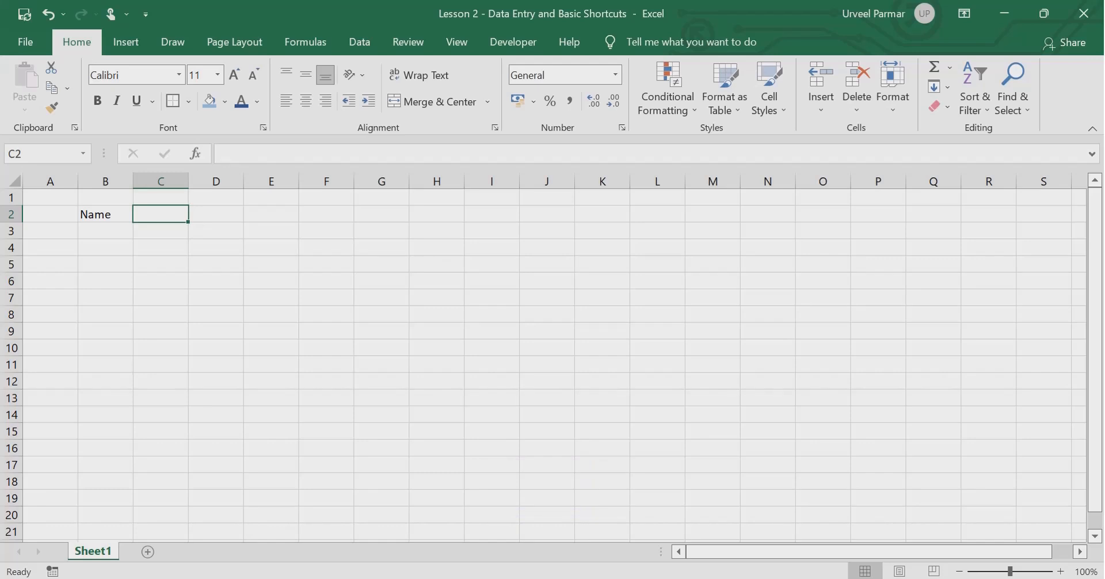
text(Address)
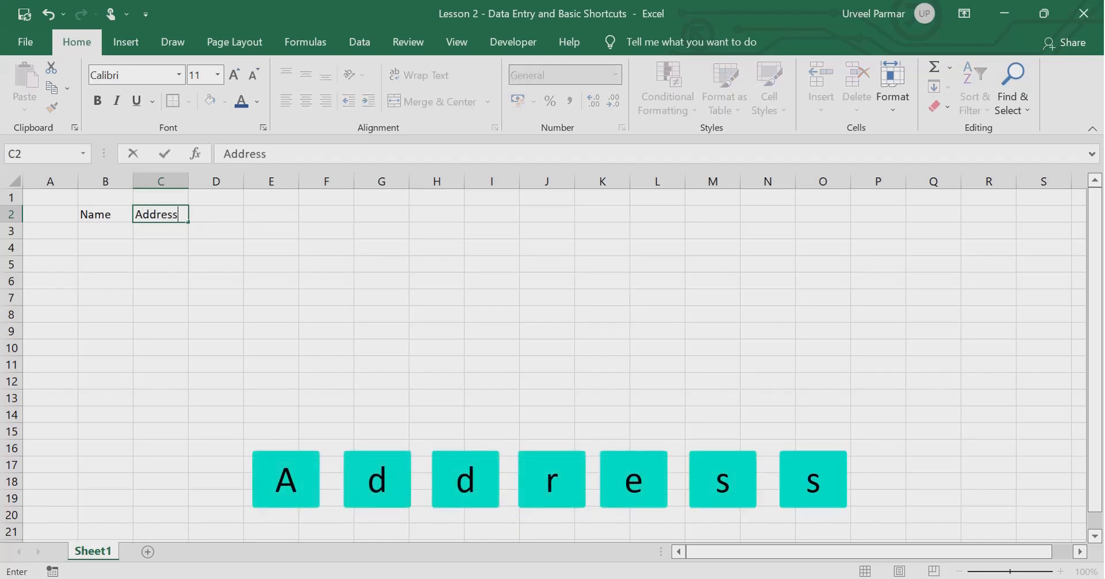
key(Tab)
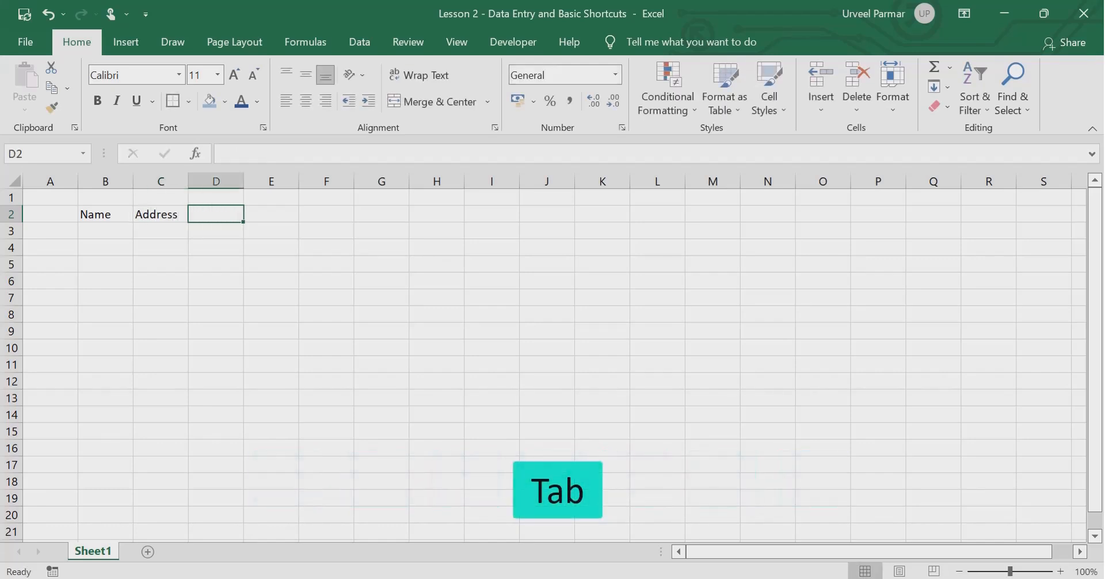
text(Fees)
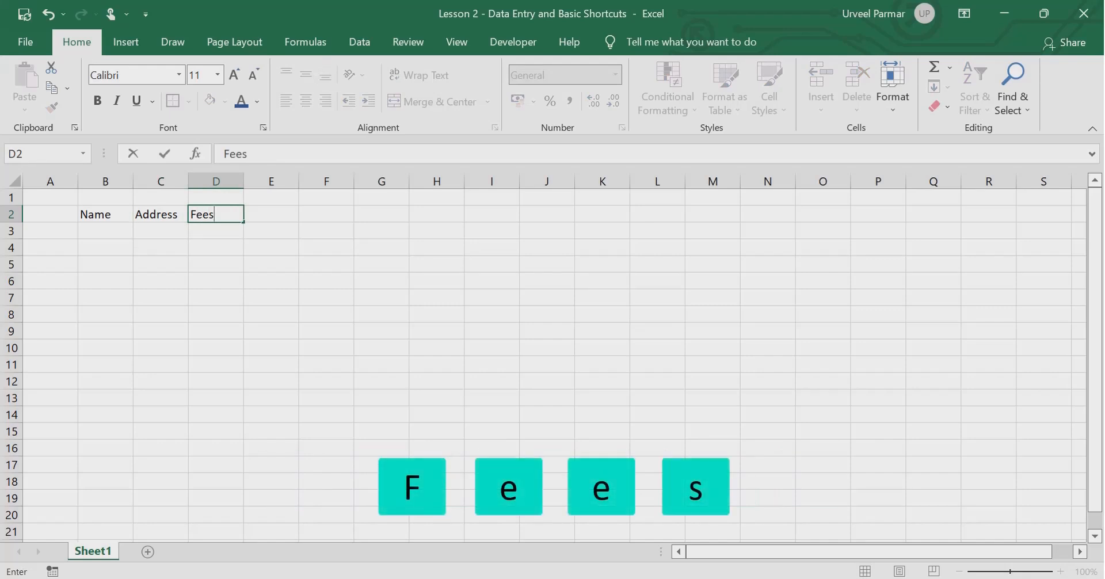
key(Tab)
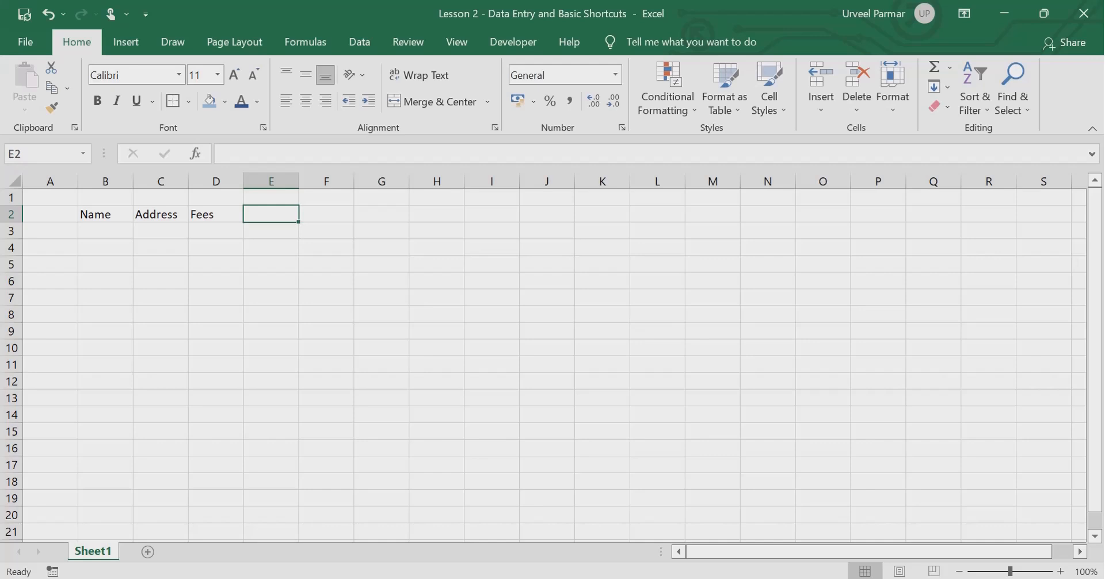
Fill row 3 beneath the headings with a first name, the address United Kingdom and the fee 300
key(Down)
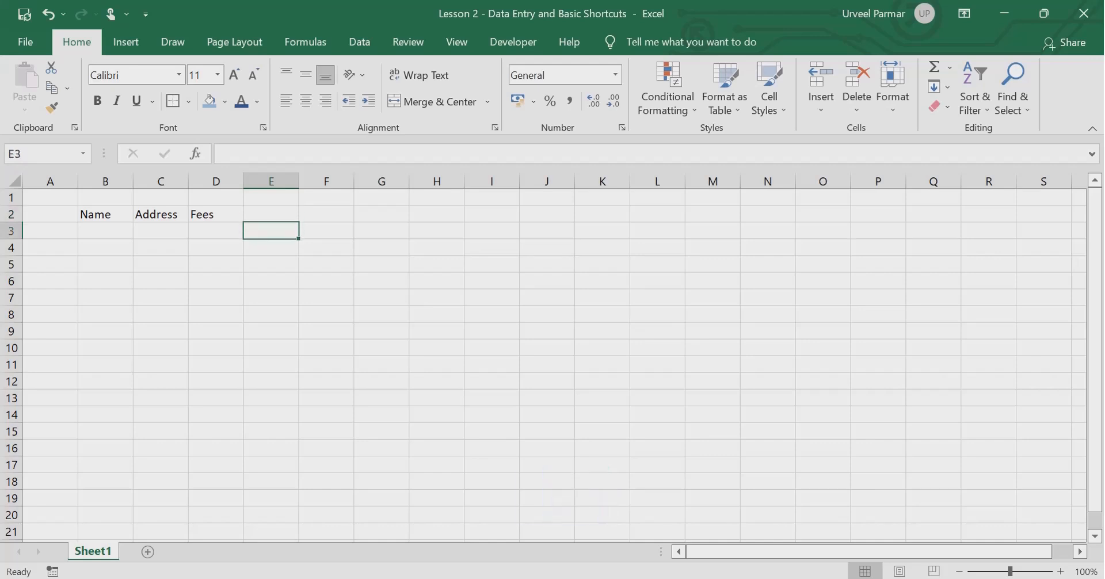
key(Left)
key(Left)
key(Left)
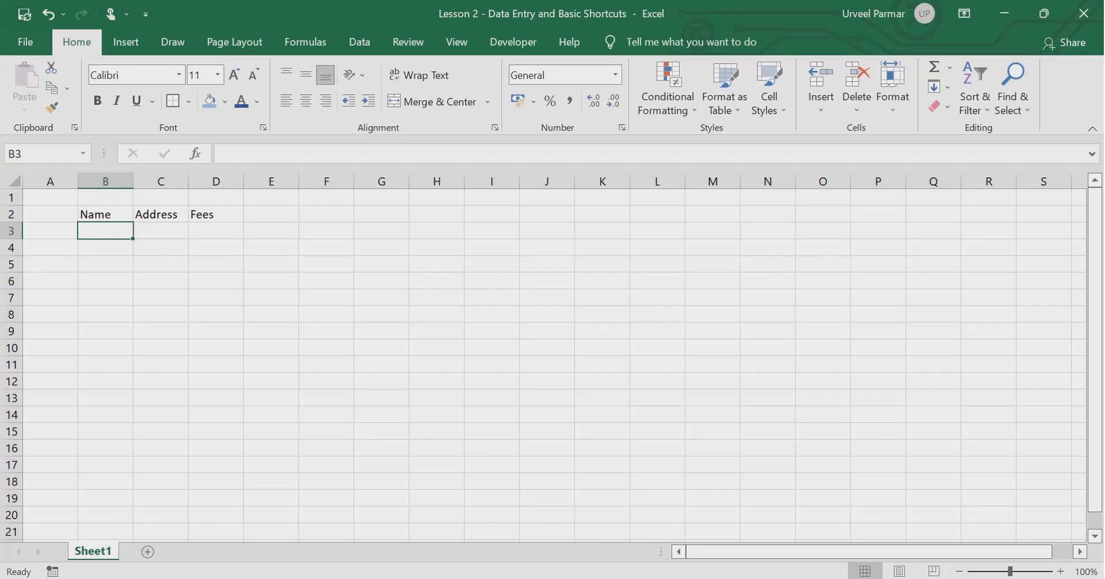
text(Alex)
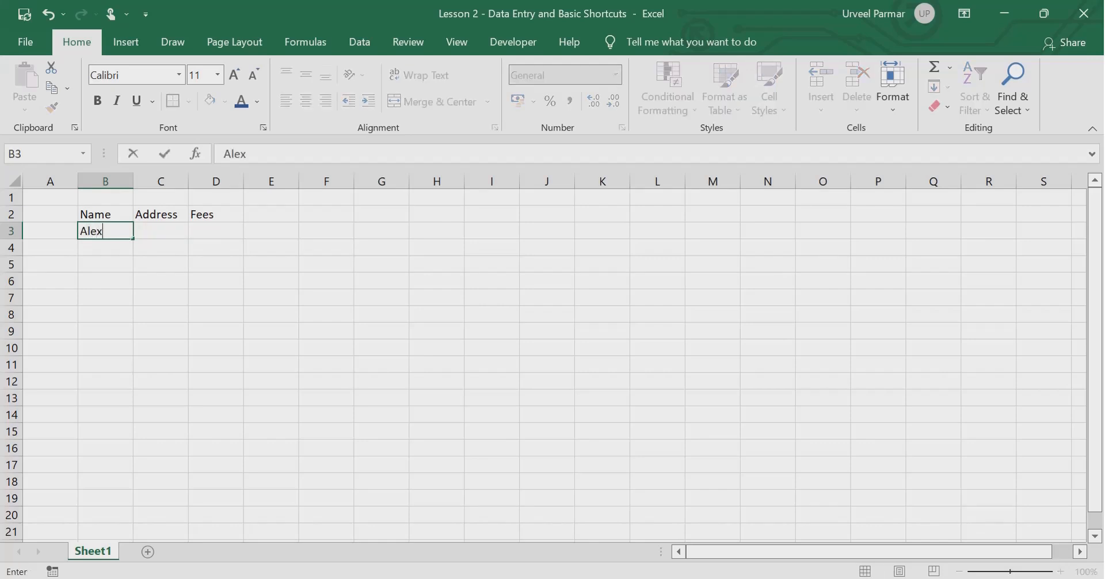
key(Tab)
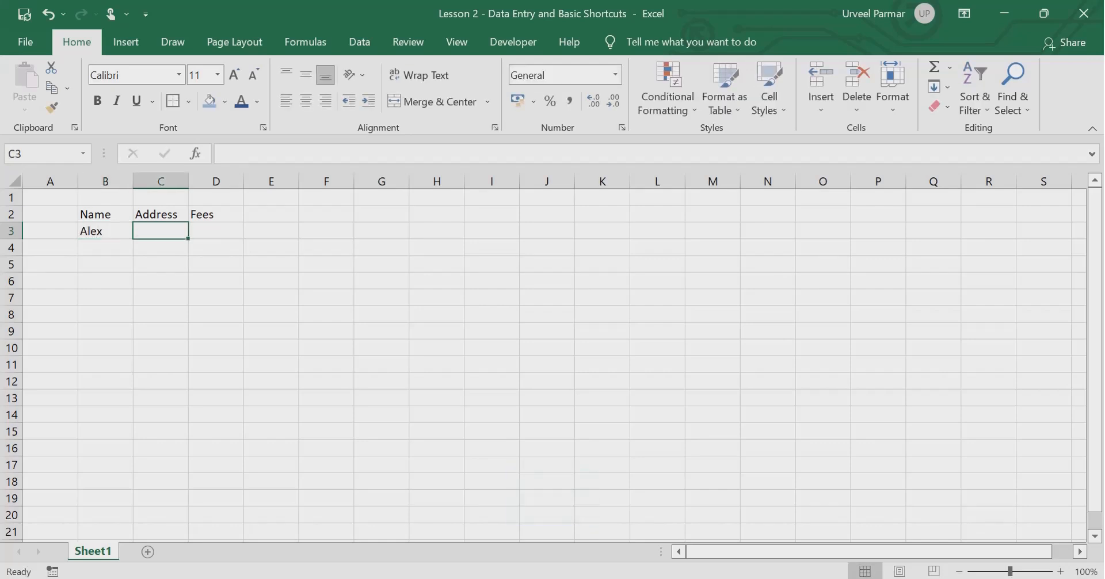
text(Un)
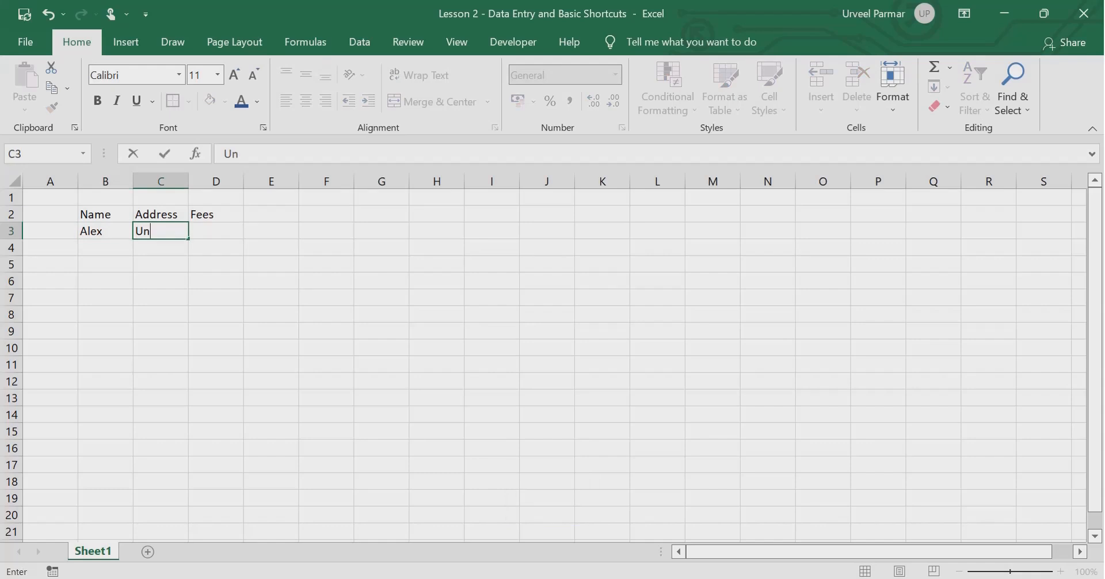
text(ited Kingdom)
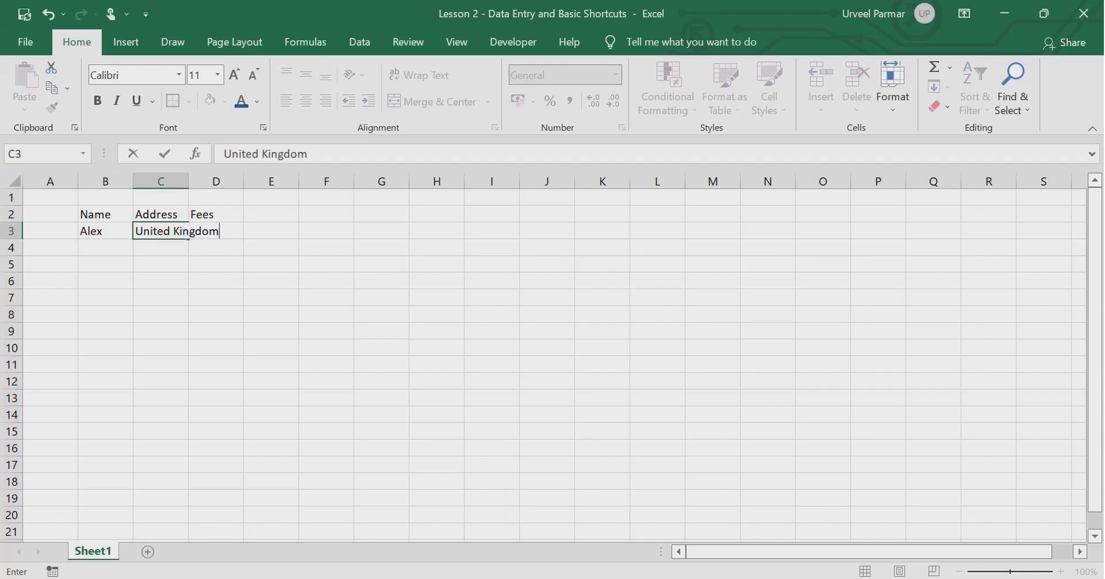
key(Tab)
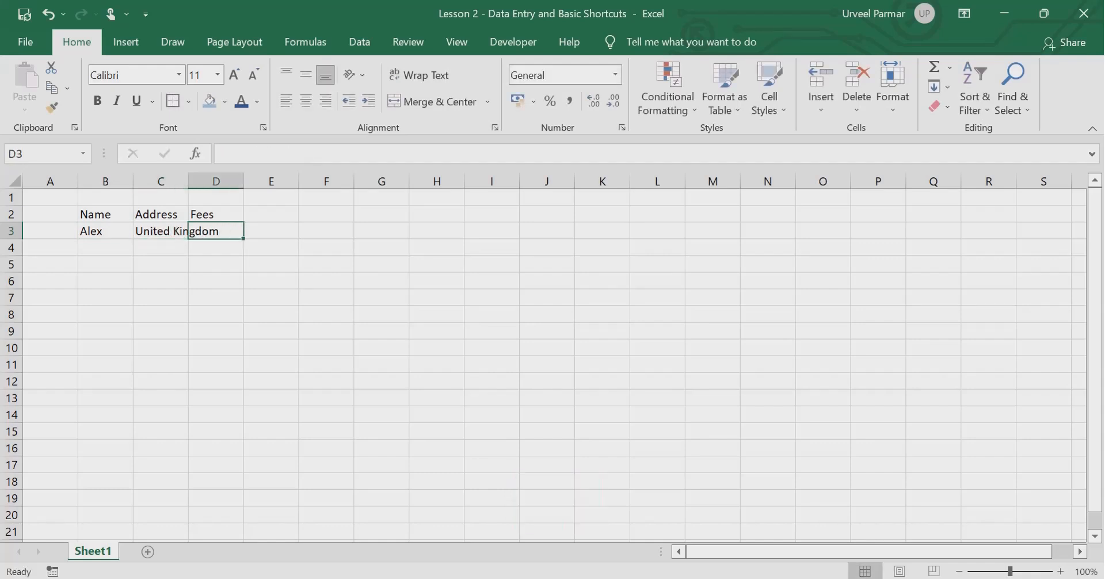
text(300)
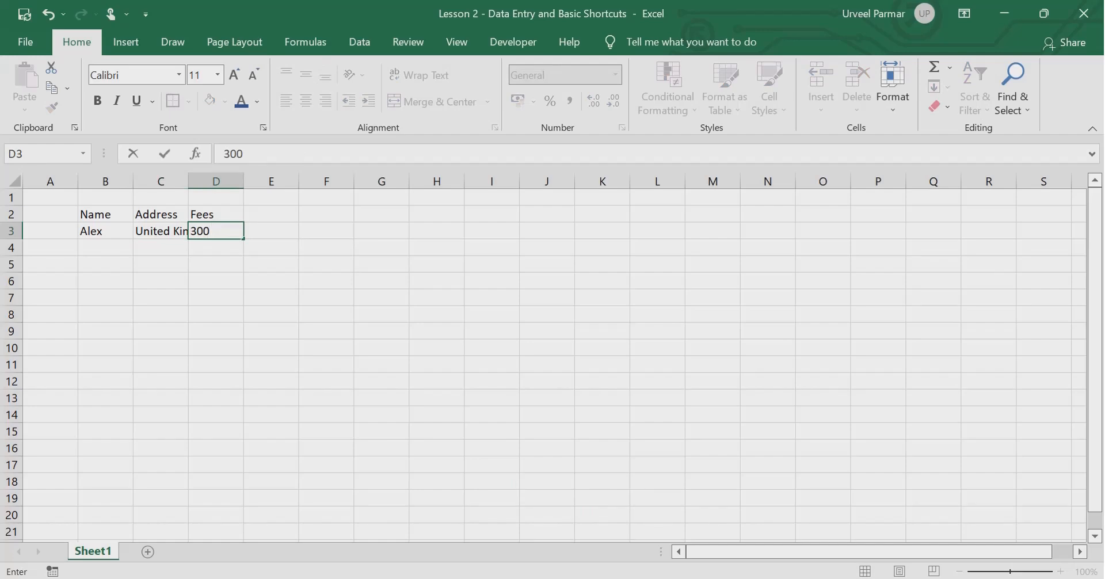
key(Tab)
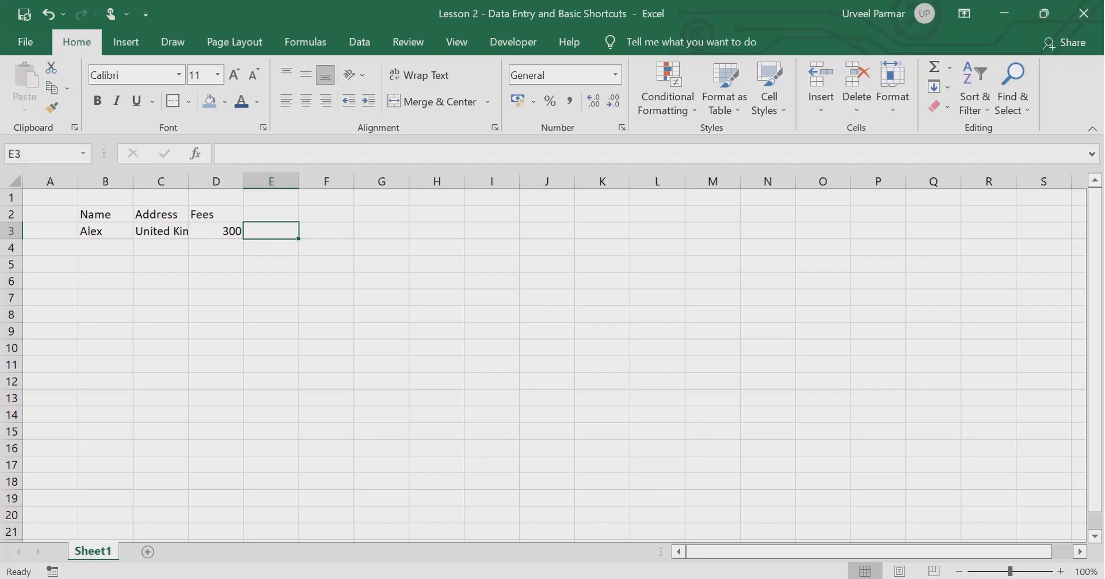
Format the name in cell B3 with the Arial Rounded MT Bold font, size 14 and a darker blue font colour
key(Left)
key(Left)
key(Left)
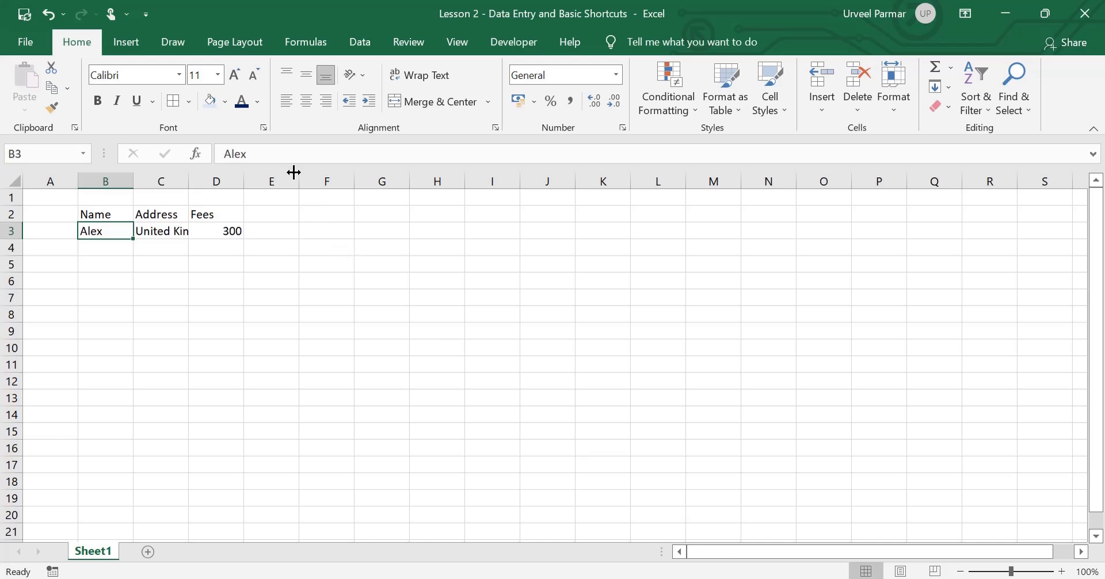
click(181, 76)
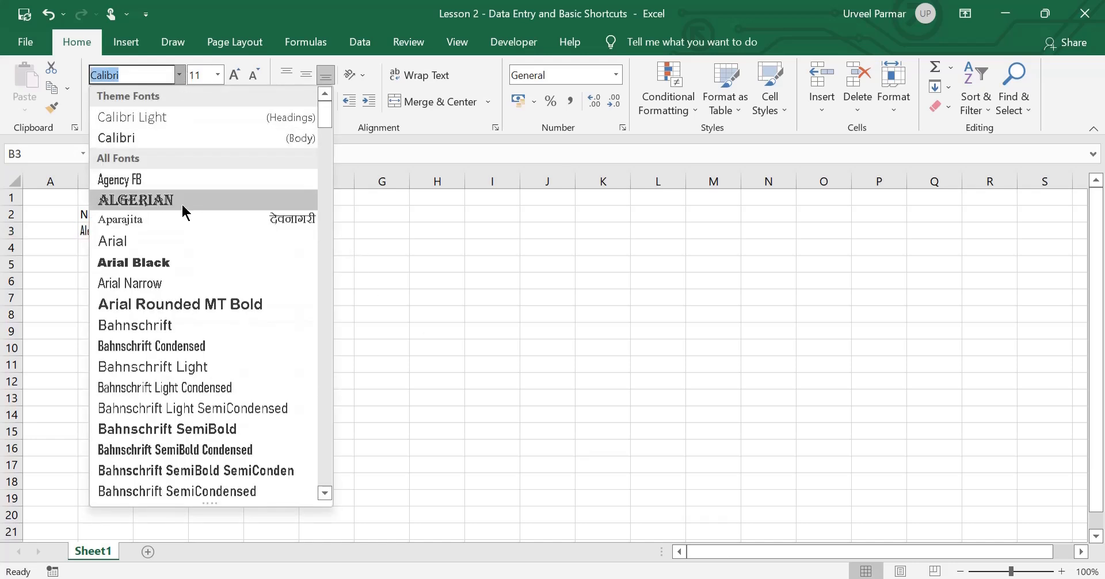
click(196, 304)
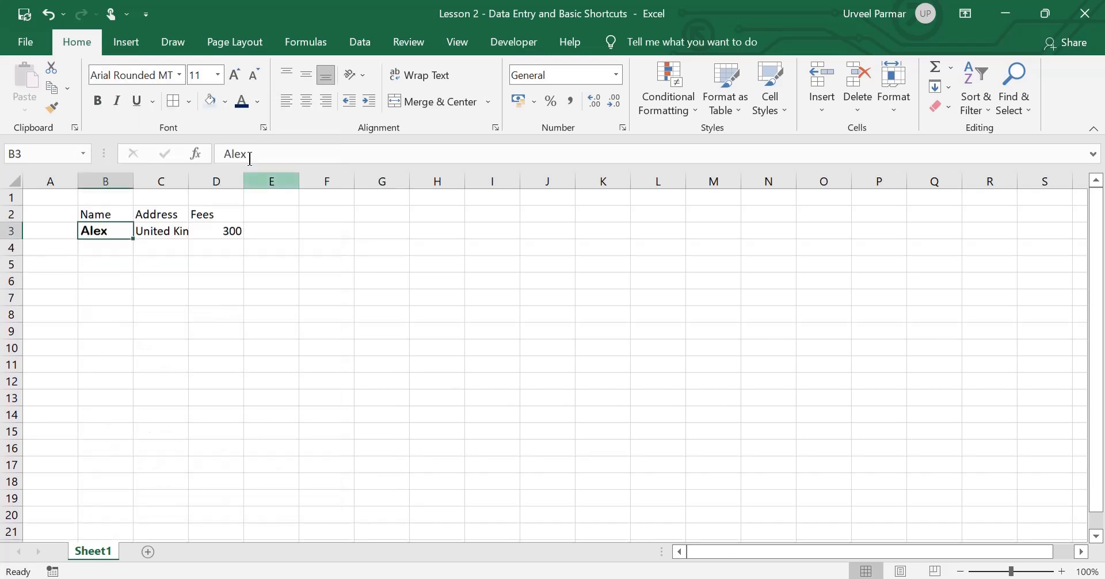
click(218, 75)
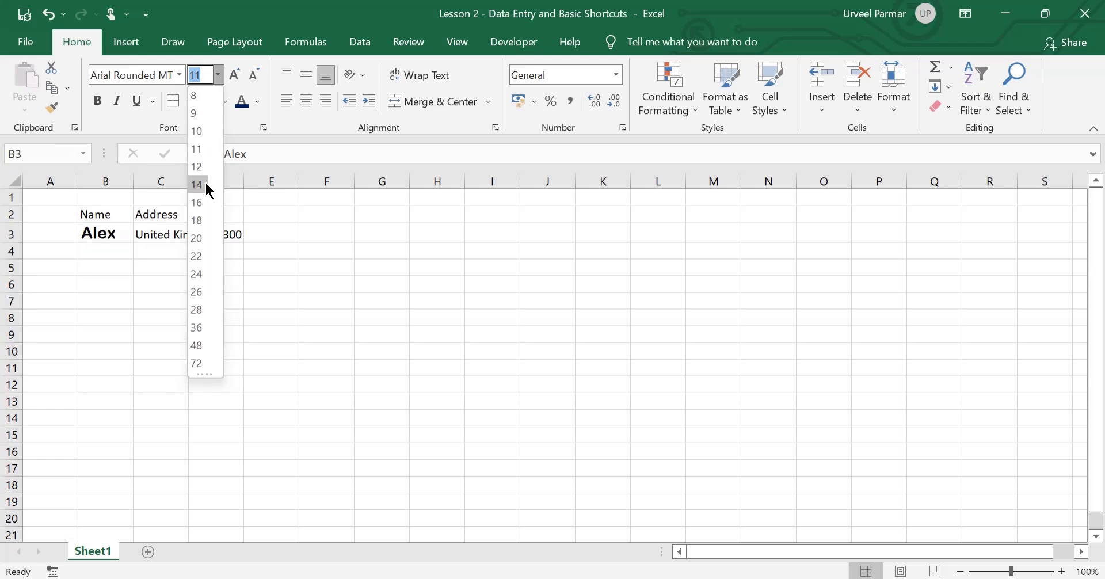
click(207, 185)
click(257, 102)
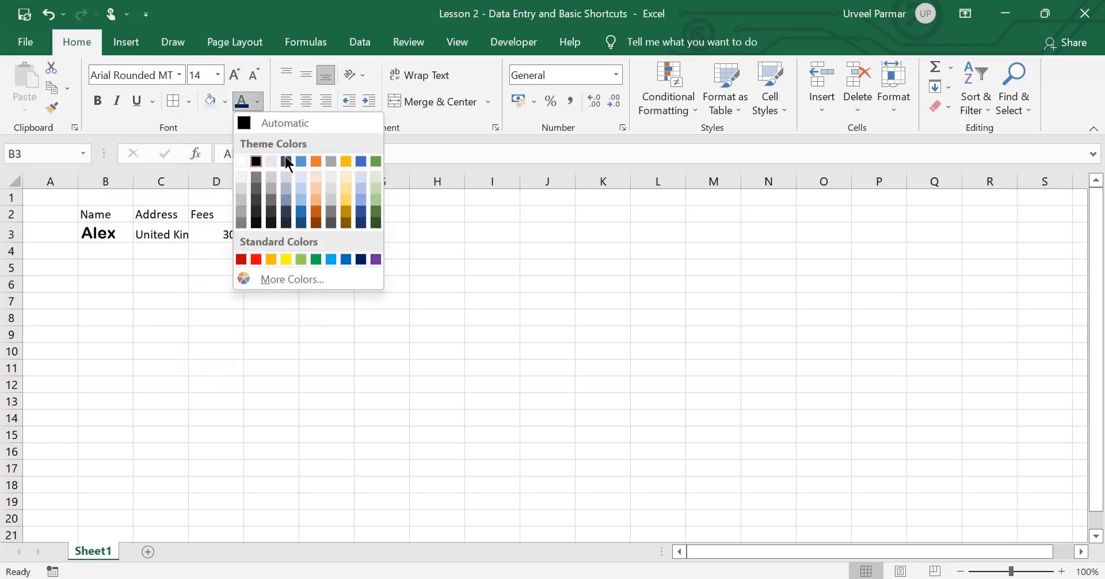
click(302, 211)
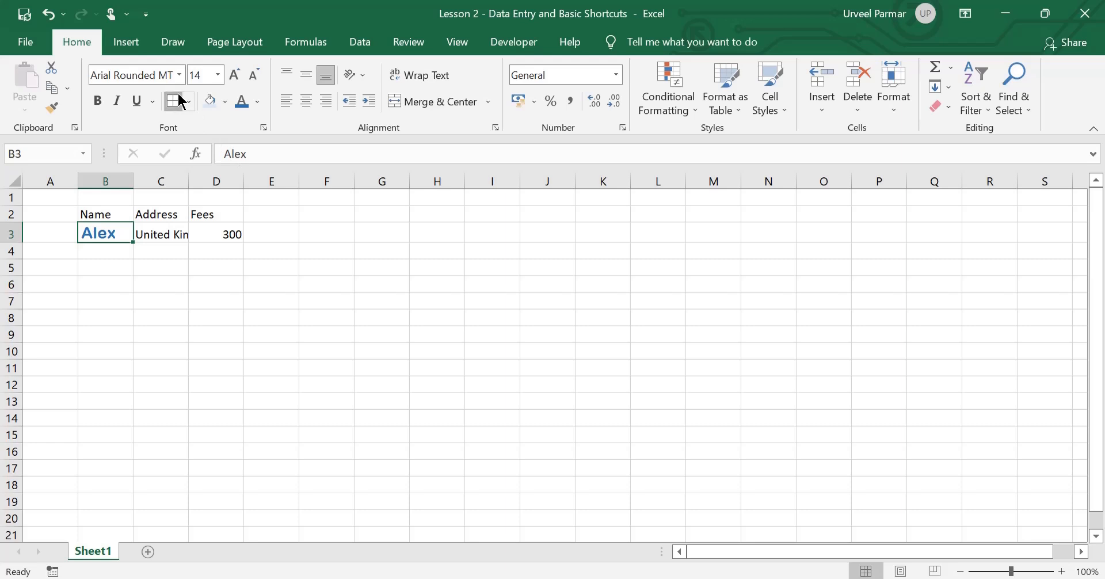
Add an outline border and a grey fill to cell B3
click(258, 229)
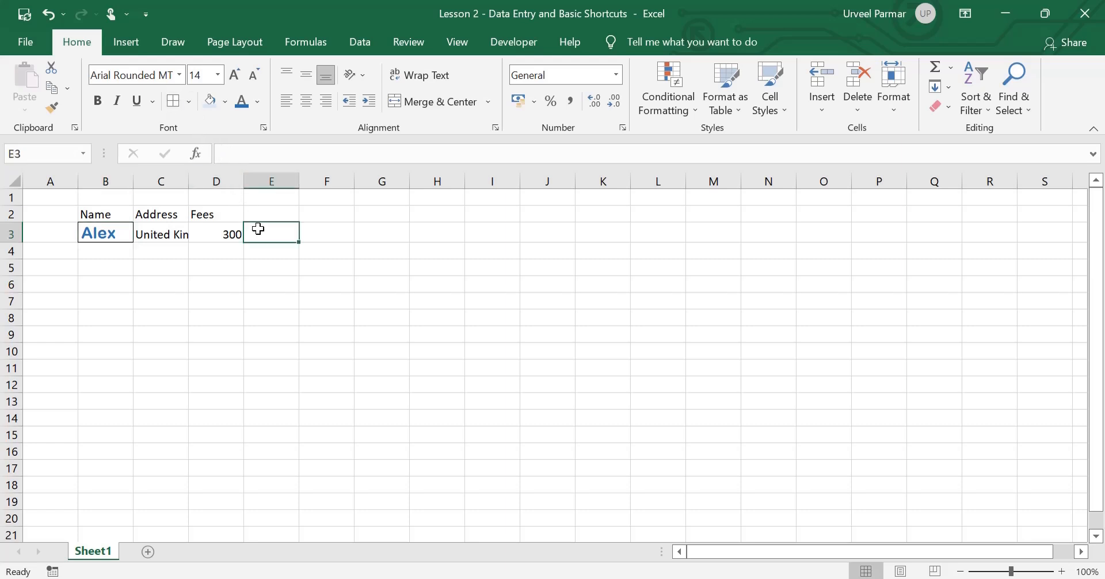
click(124, 230)
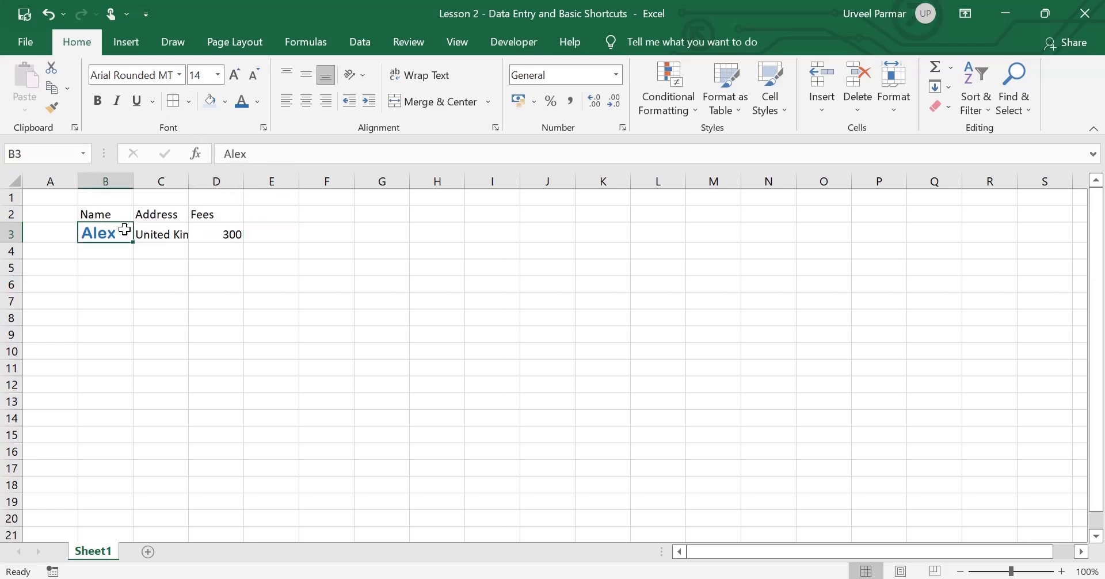
click(224, 103)
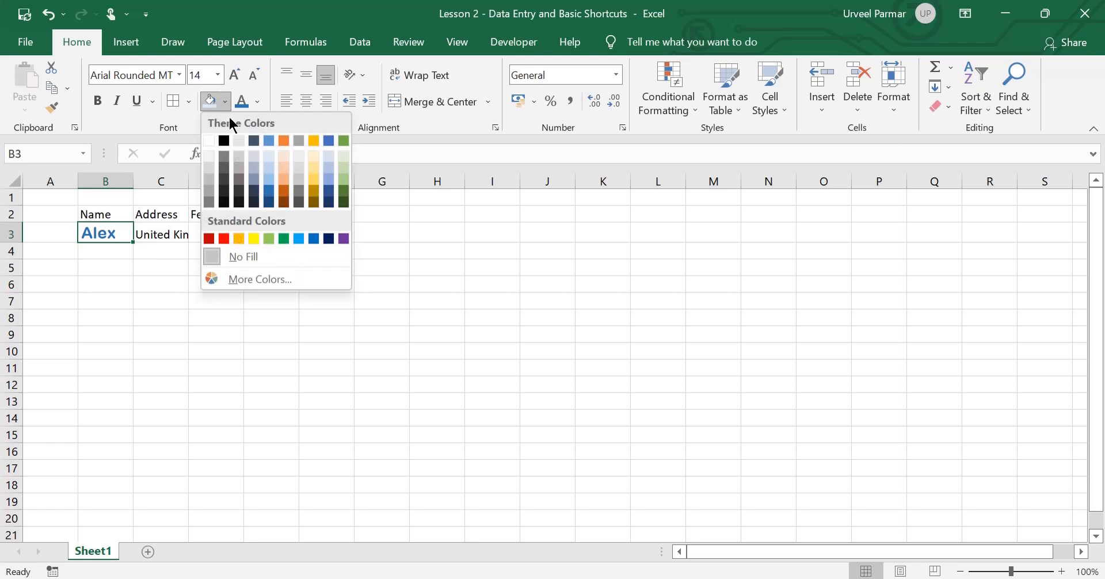
click(298, 175)
click(272, 231)
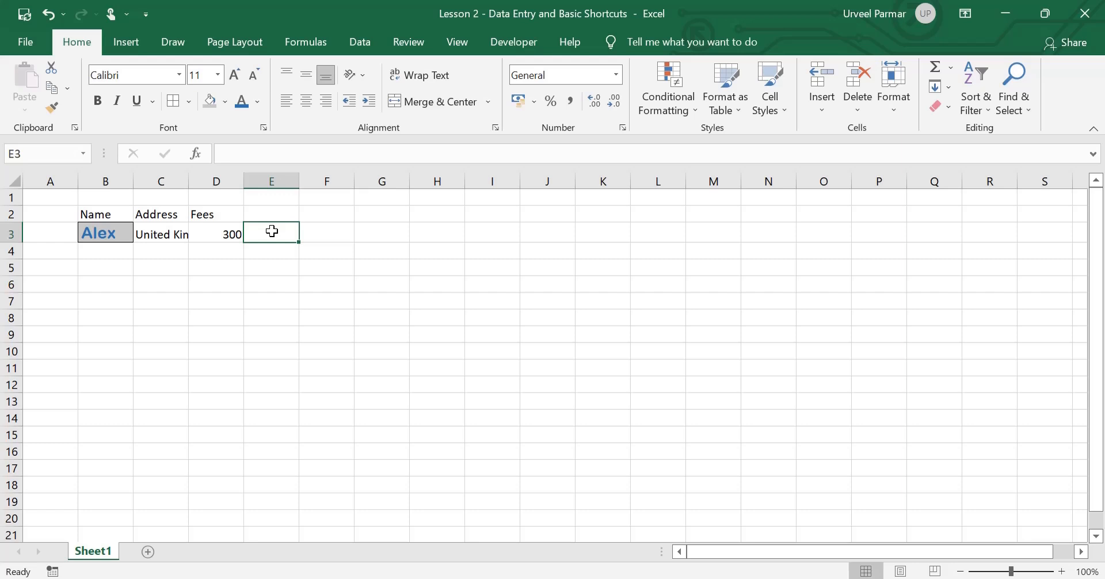
Copy the plain formatting of cell C3 onto cell B3 with Format Painter
click(166, 228)
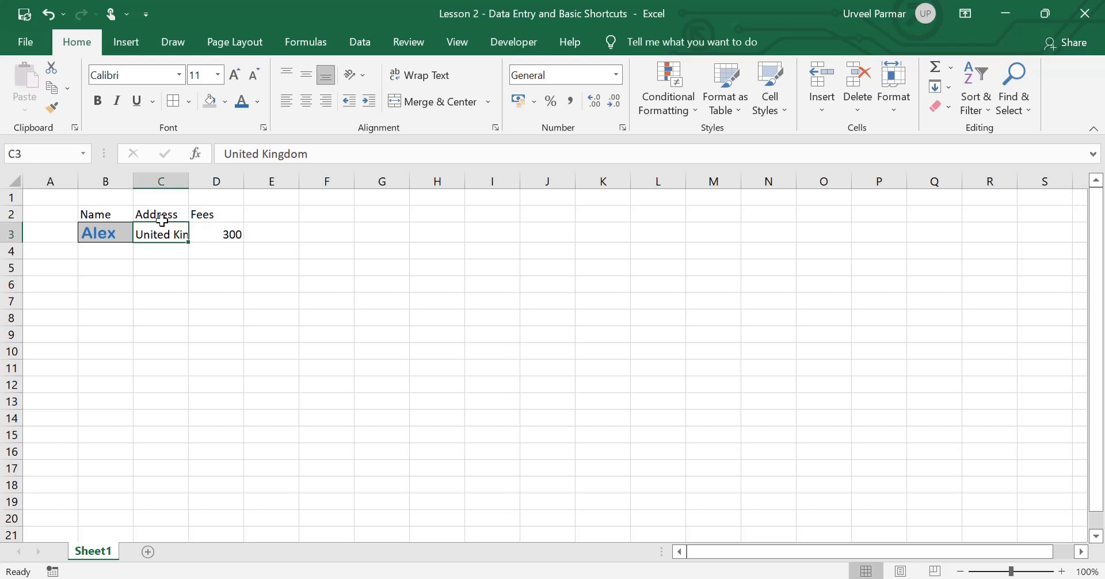
click(52, 110)
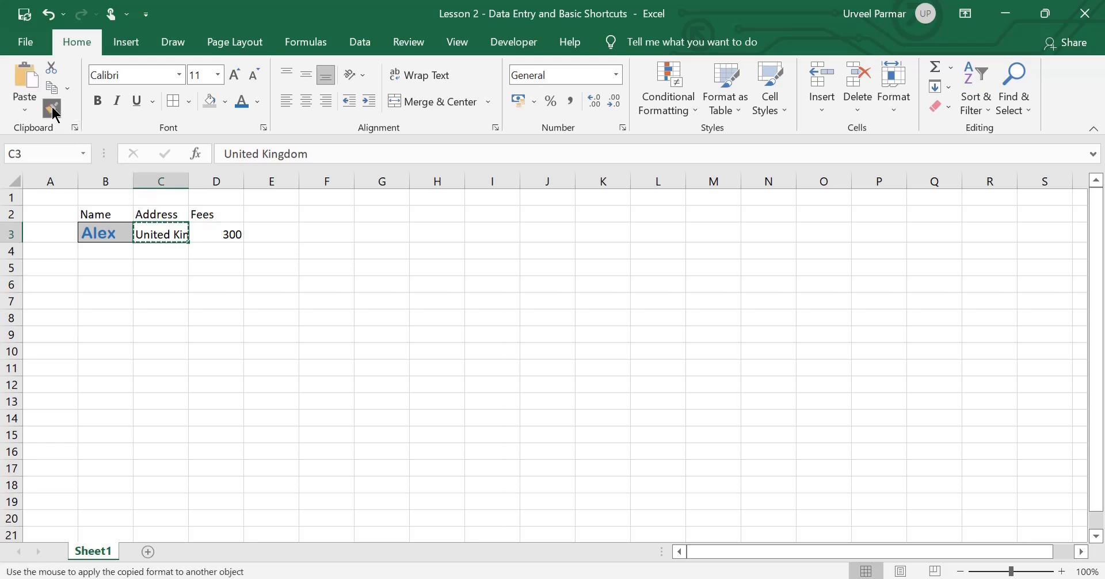
click(102, 224)
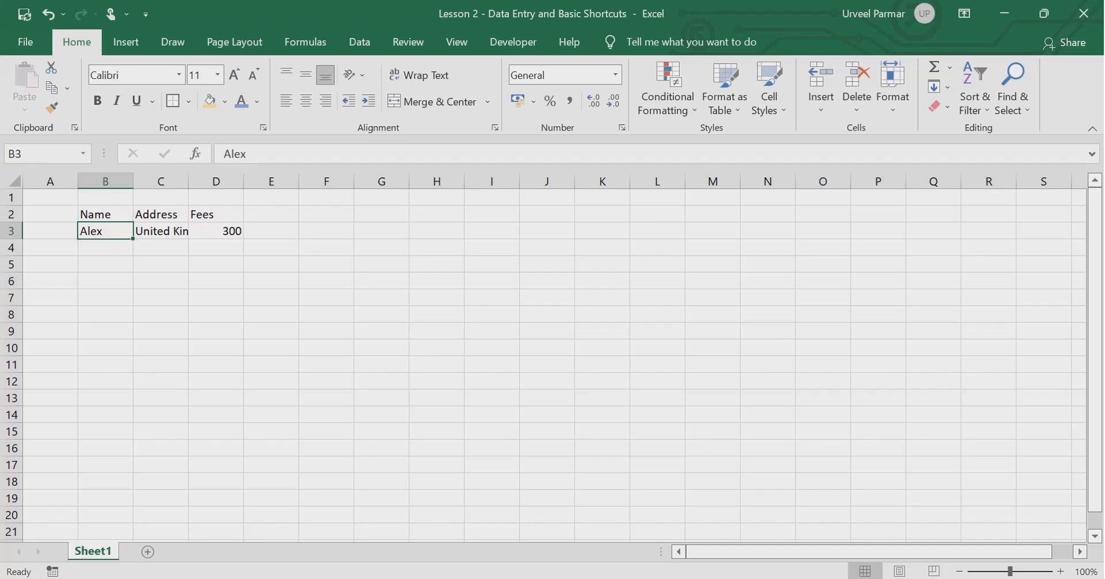
Decrease the font size of the name in cell B3 to 10
key(alt)
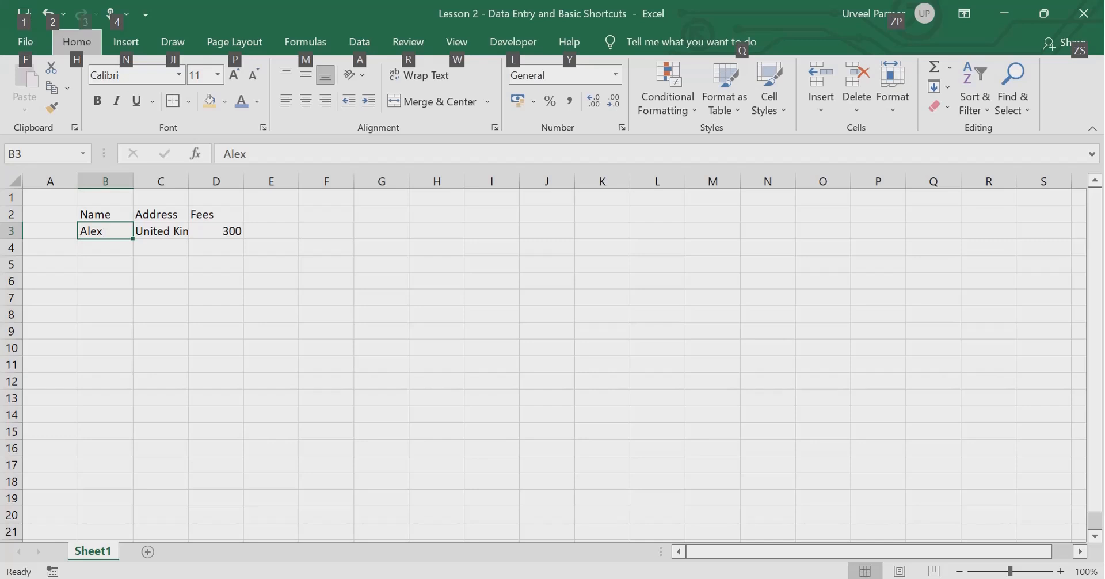
key(h)
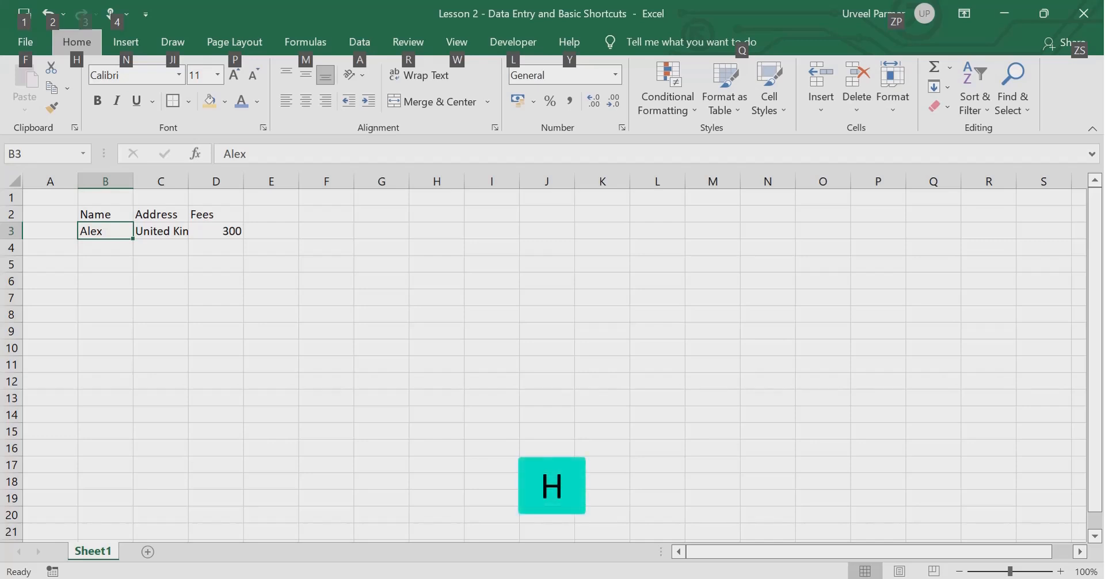
key(h)
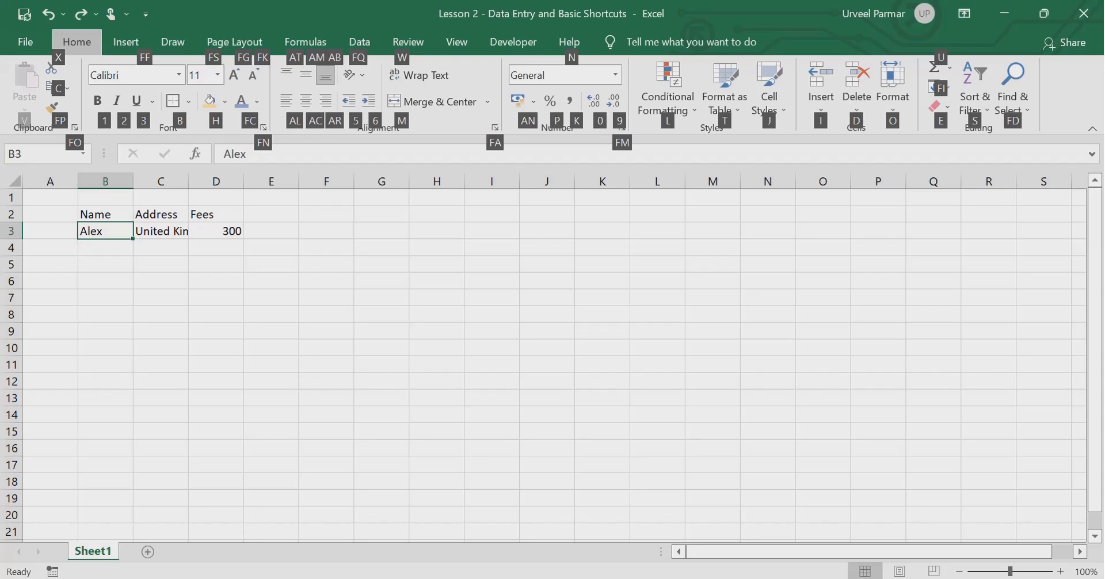
key(f)
key(k)
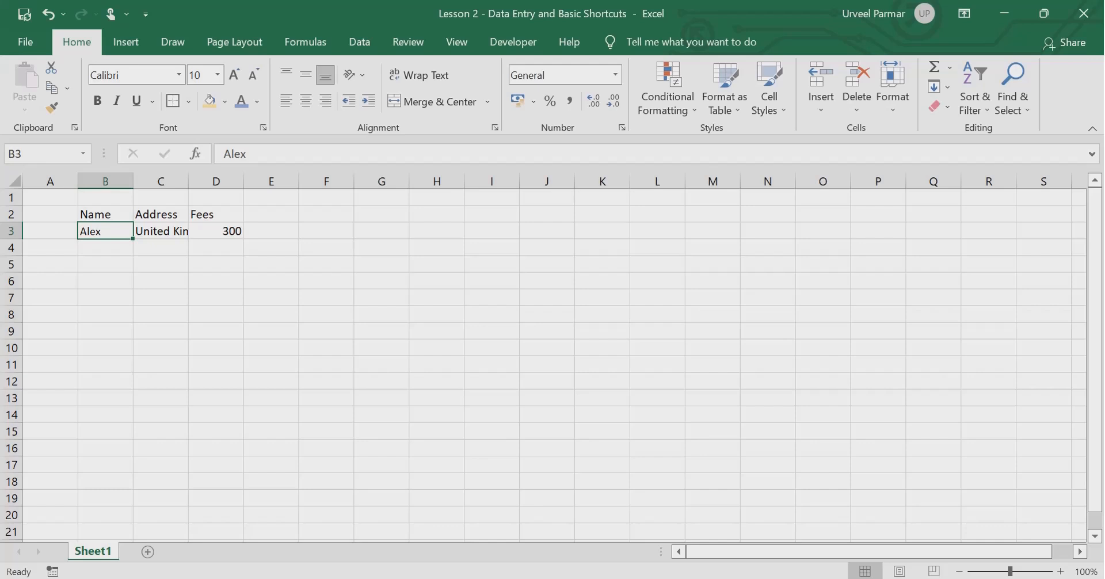
Apply bold, italic and underline to the name in cell B3
key(ctrl+b)
key(ctrl+i)
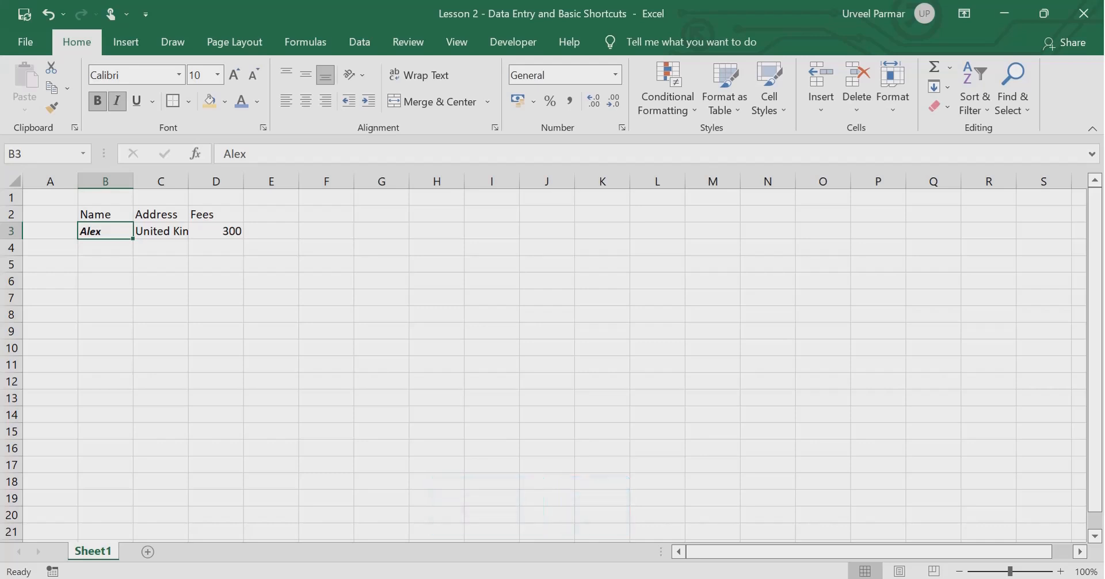
key(ctrl+u)
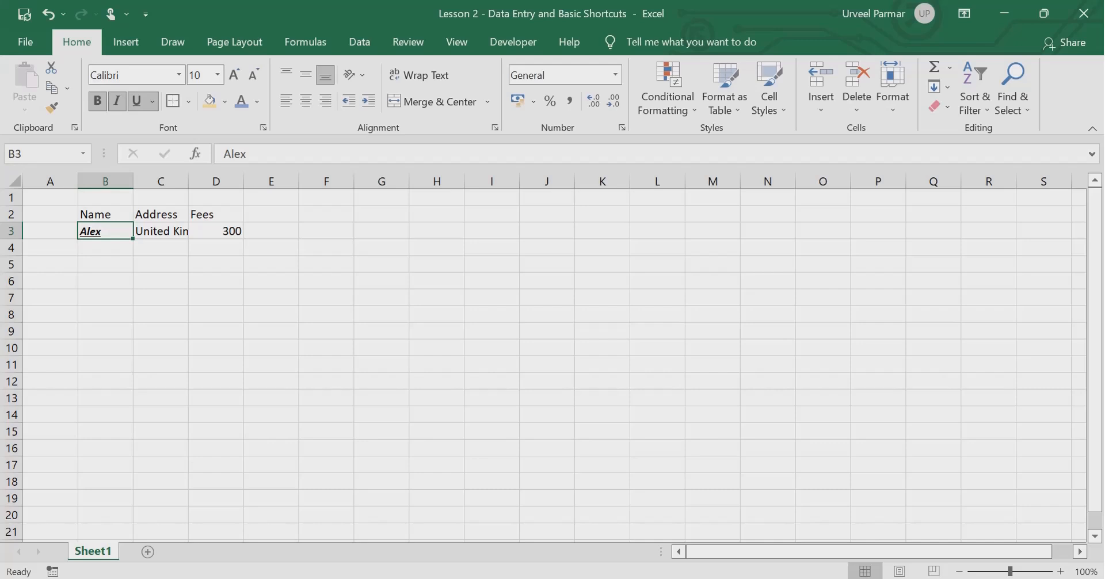
Remove the bold, underline and italic formatting from the name in cell B3
key(ctrl+b)
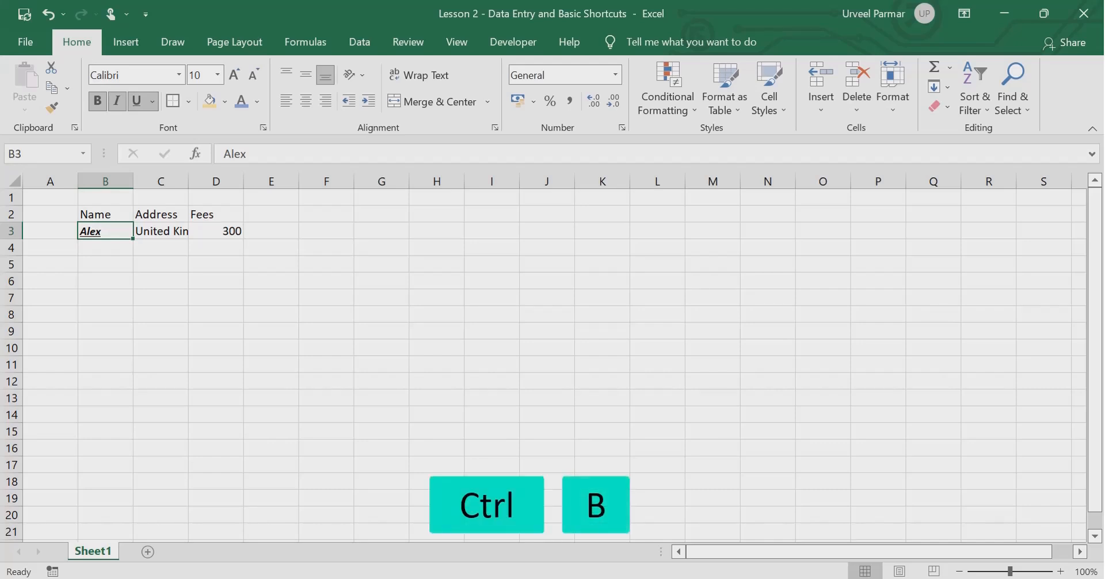
key(ctrl+u)
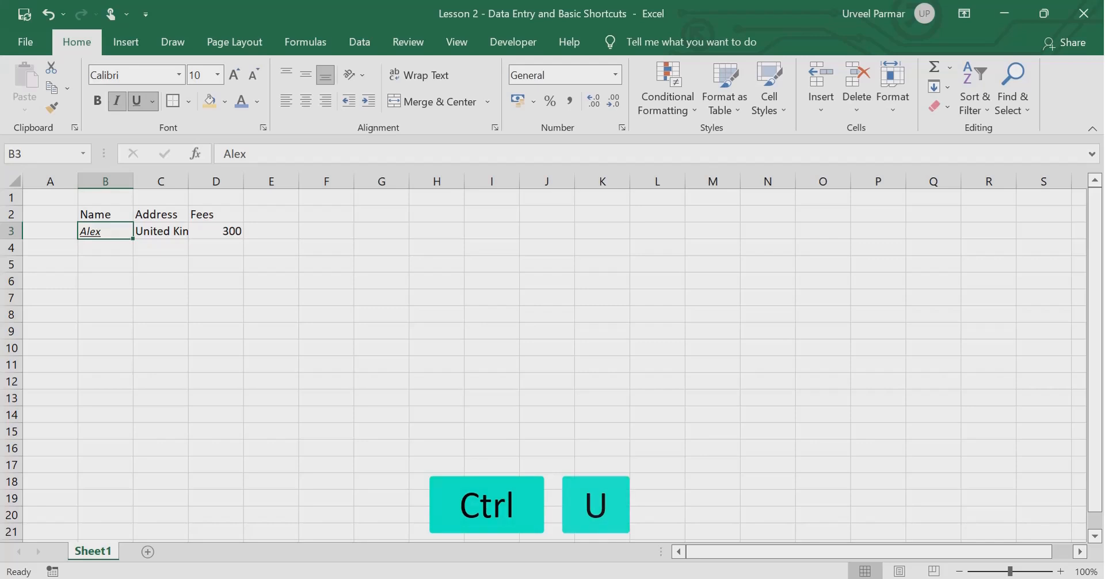
key(ctrl+i)
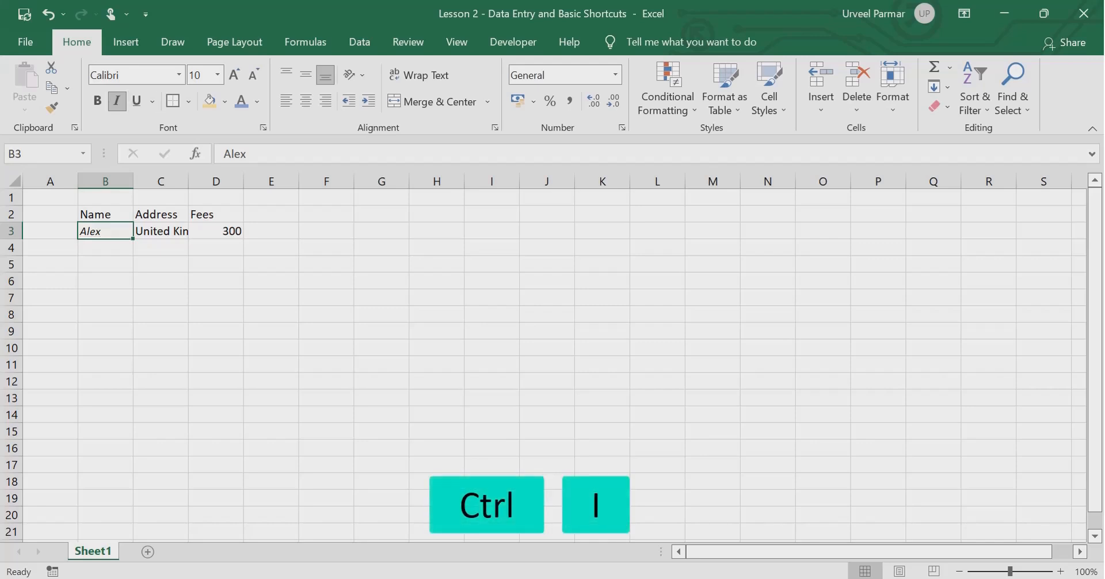